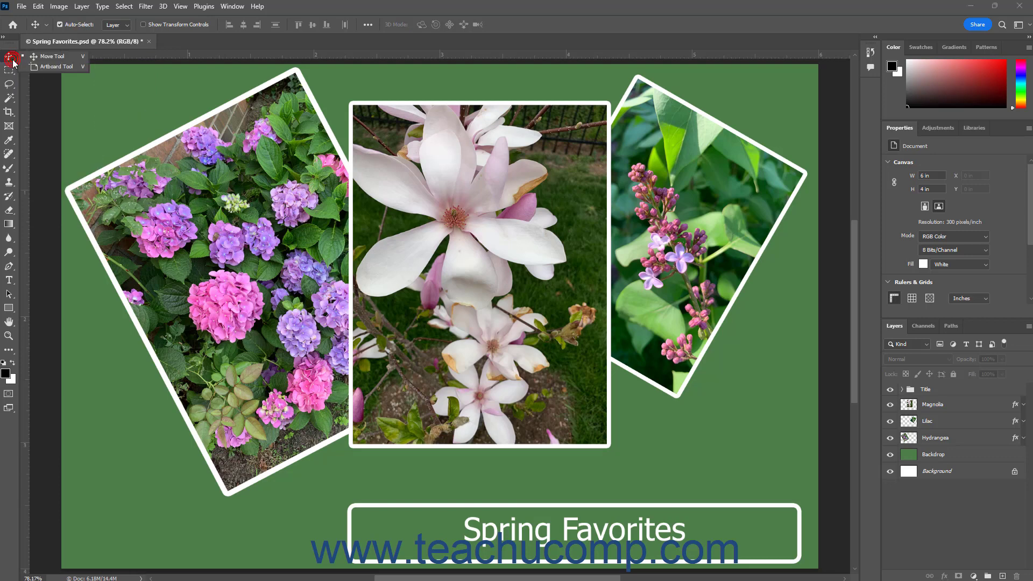
Activate the Move Tool and keep its Auto-Select target at Layer.
left_click(42, 57)
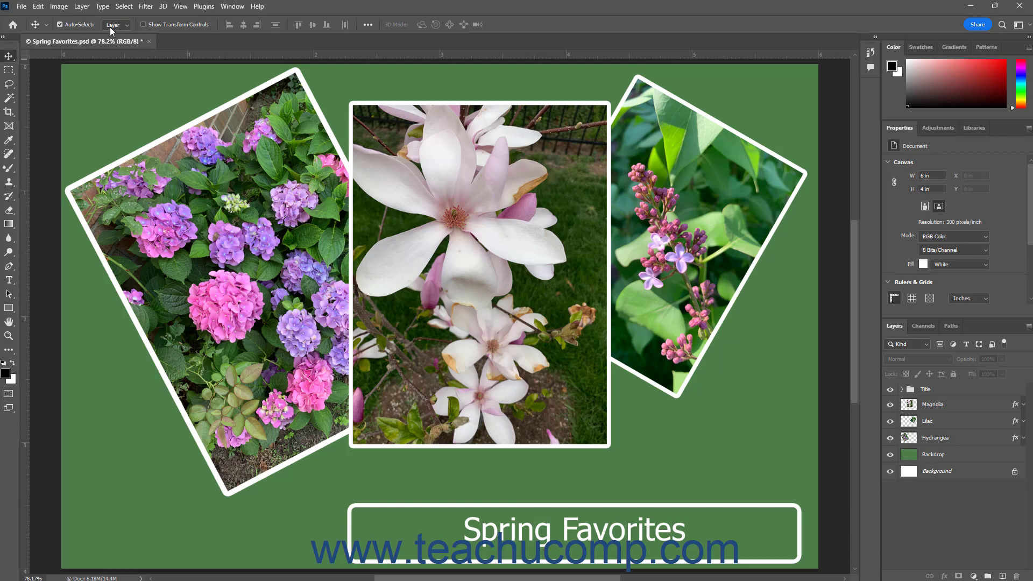
left_click(127, 27)
left_click(128, 28)
Turn off Auto-Select, select the Hydrangea layer manually and deselect it, and turn Auto-Select back on.
left_click(59, 25)
left_click(935, 439)
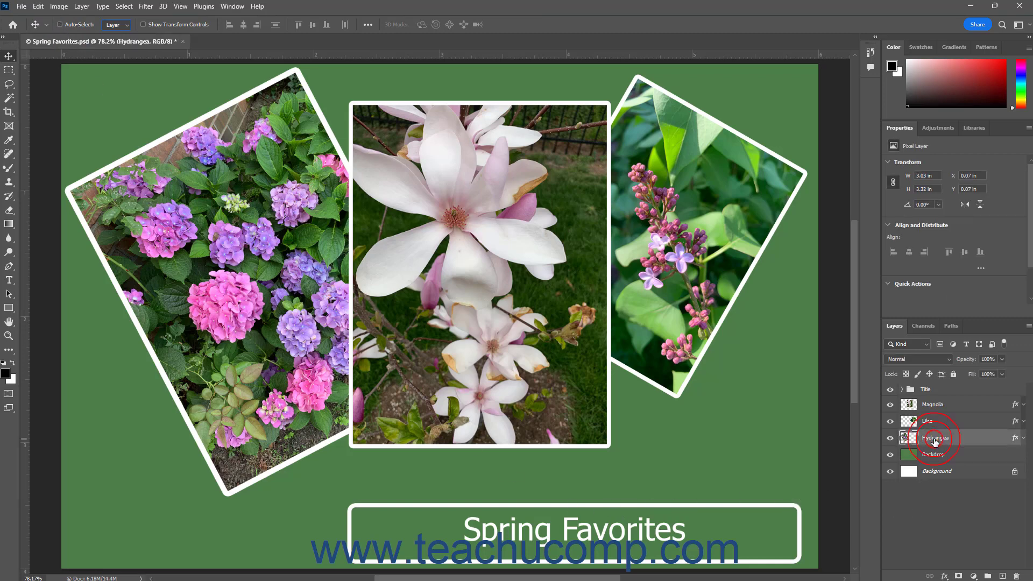
left_click(937, 505)
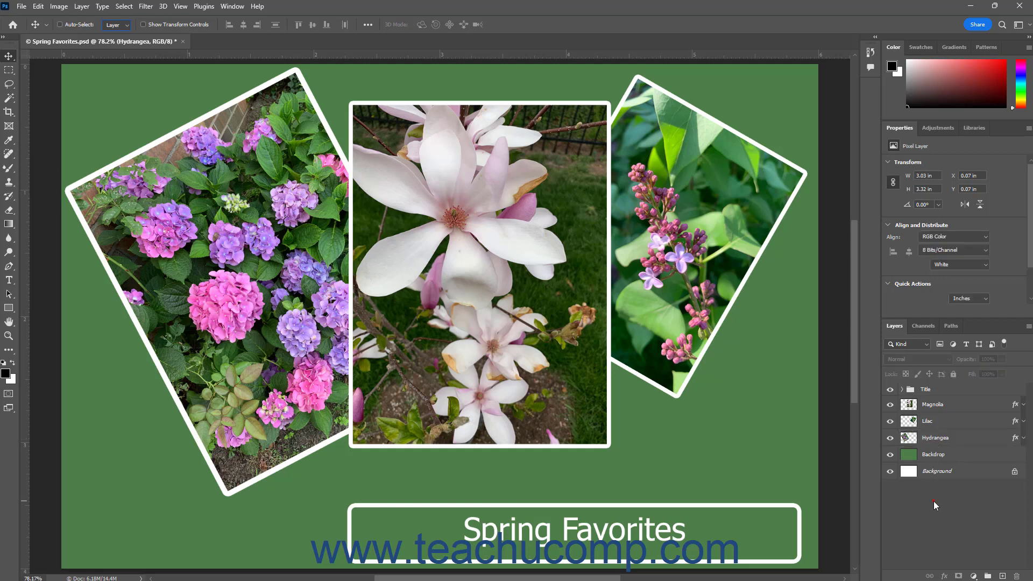
left_click(60, 24)
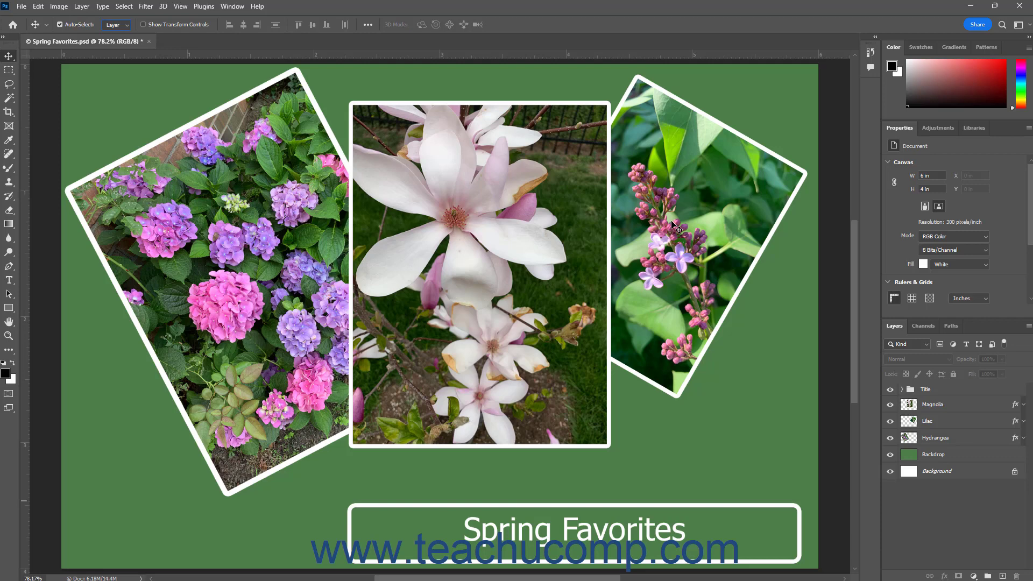
Move the Lilac photo down and the Magnolia photo to the left on the canvas.
left_click_drag(672, 222, 669, 277)
left_click_drag(518, 275, 482, 275)
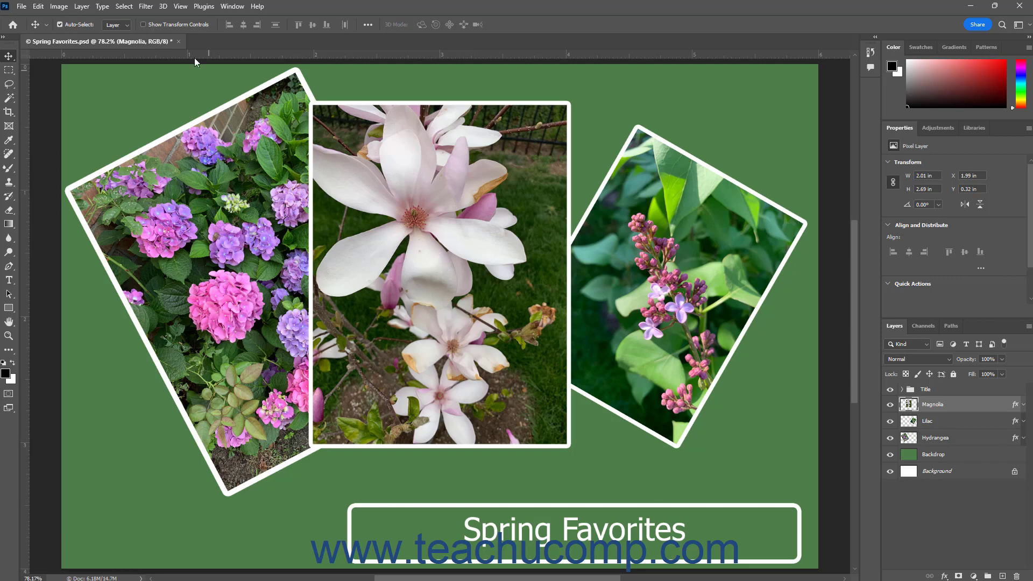
With Auto-Select off, select the Spring Favorites text layer inside the Title group and shift the linked title slightly right.
left_click(60, 25)
left_click(902, 389)
left_click(936, 406)
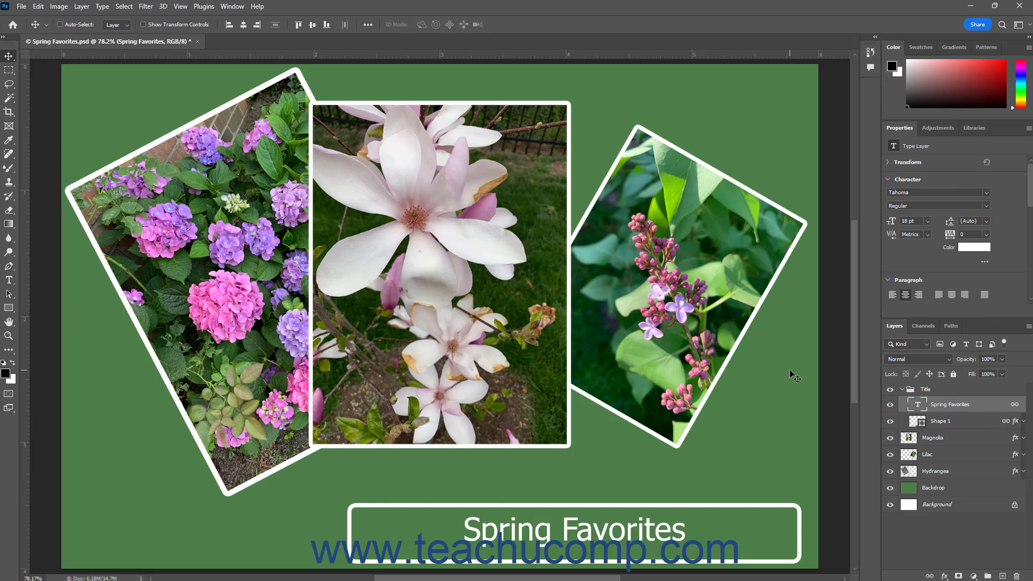
mouse_move(790, 369)
left_mouse_down()
mouse_move(713, 344)
mouse_move(615, 331)
mouse_move(795, 370)
left_mouse_up()
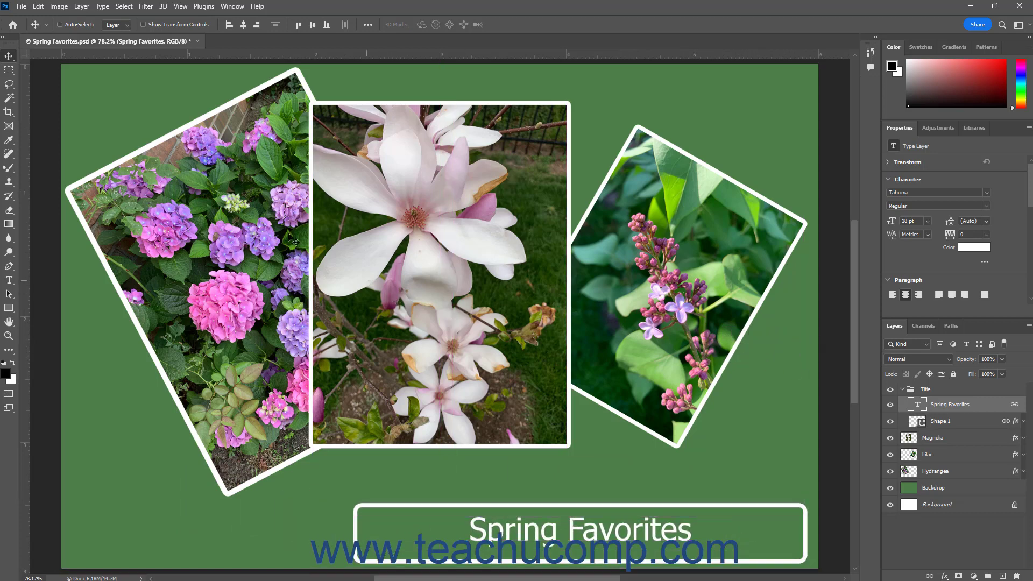
Turn on Auto-Select and Show Transform Controls for the Move Tool.
left_click(88, 27)
left_click(155, 25)
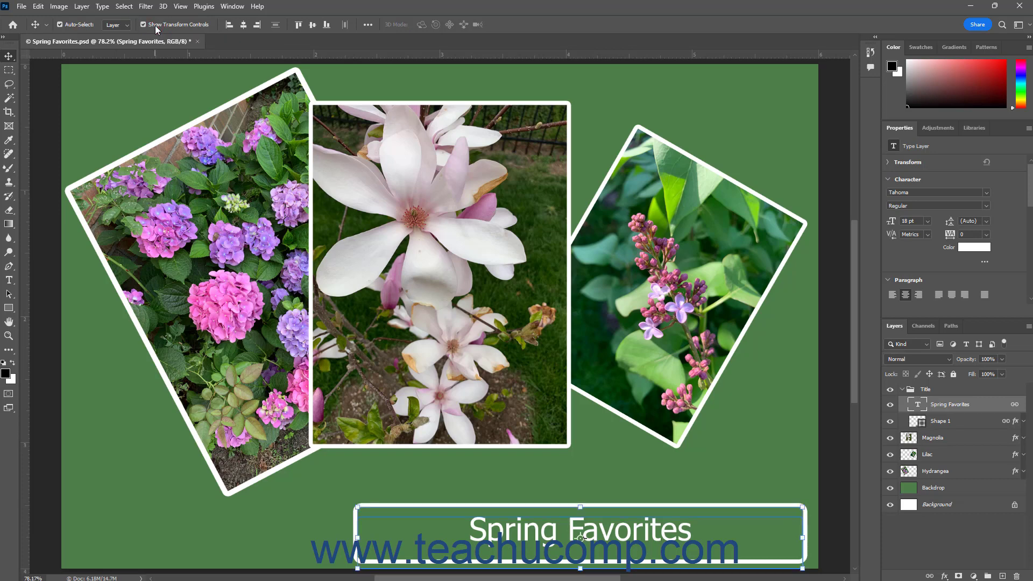
Try to scale the Magnolia photo proportionally to about 110% from its lower-right corner, and cancel the transform.
left_click(454, 213)
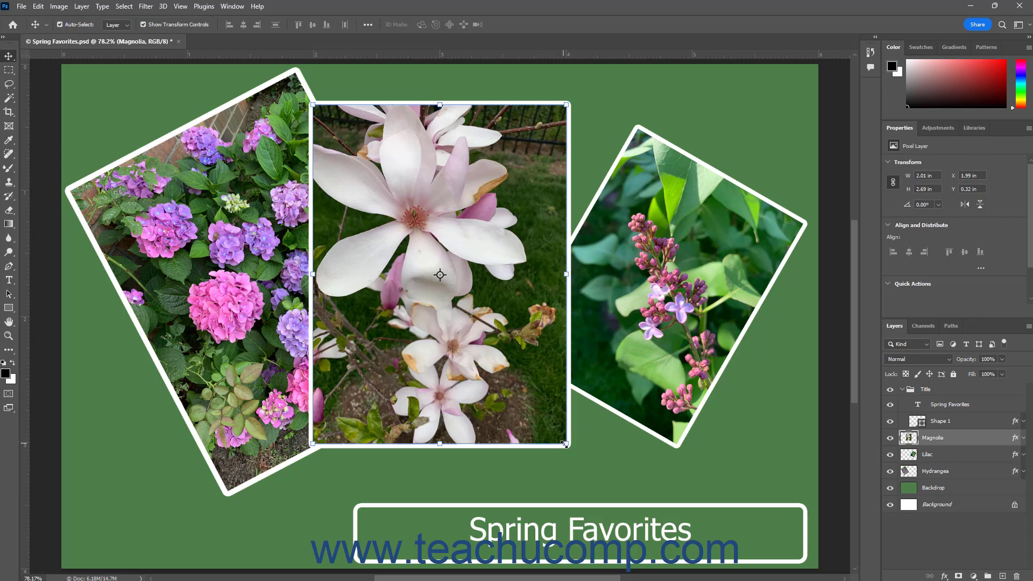
left_click_drag(567, 444, 597, 474)
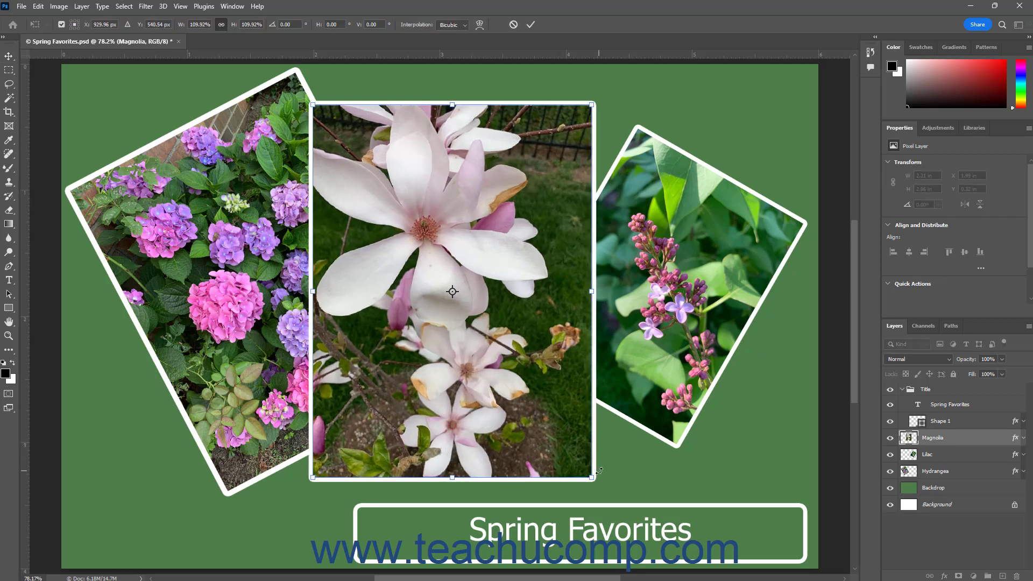
left_click(514, 24)
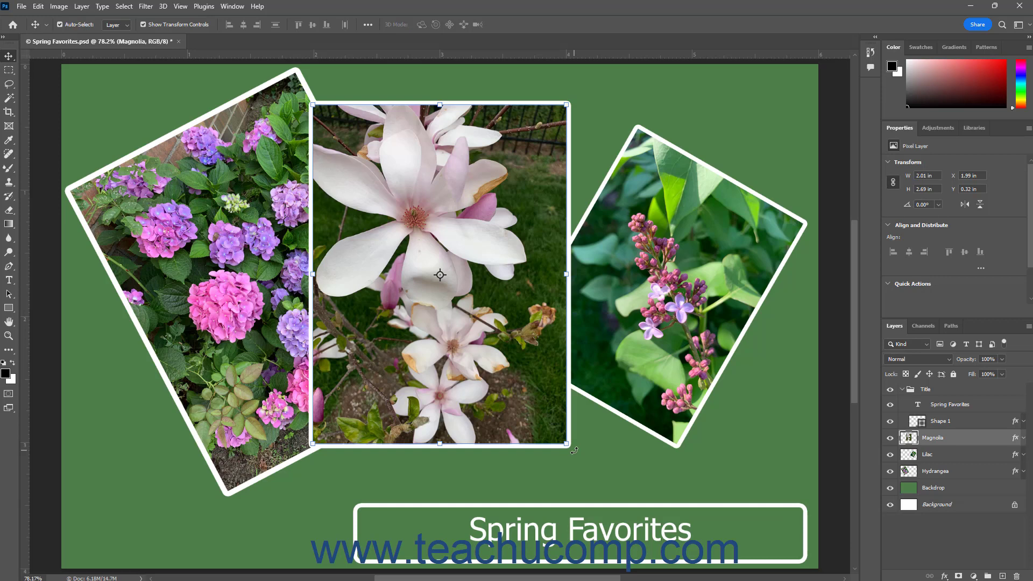
Rotate the Magnolia photo 27° clockwise and turn it back to nearly upright.
left_click_drag(574, 450, 474, 482)
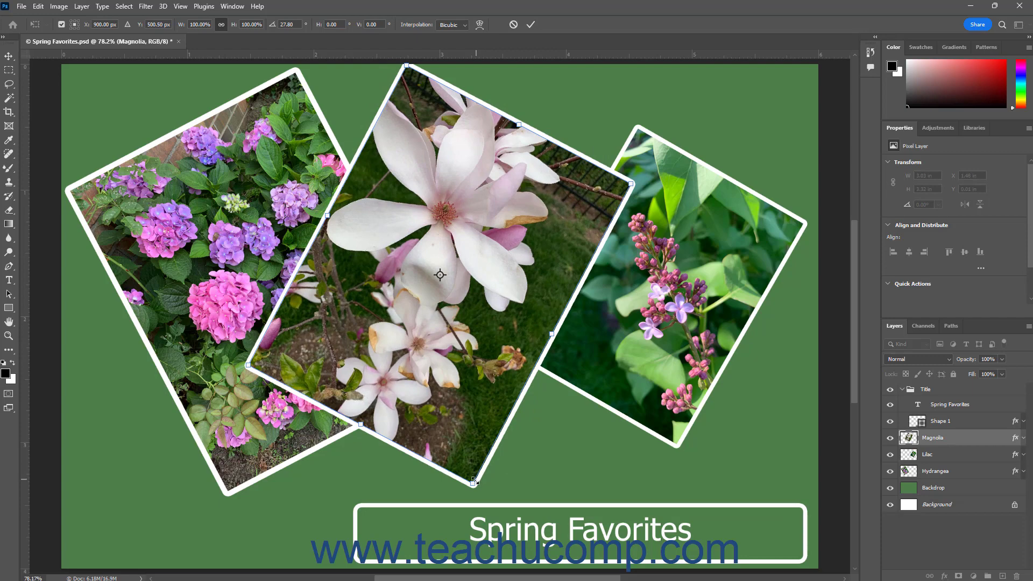
left_click_drag(471, 495, 579, 460)
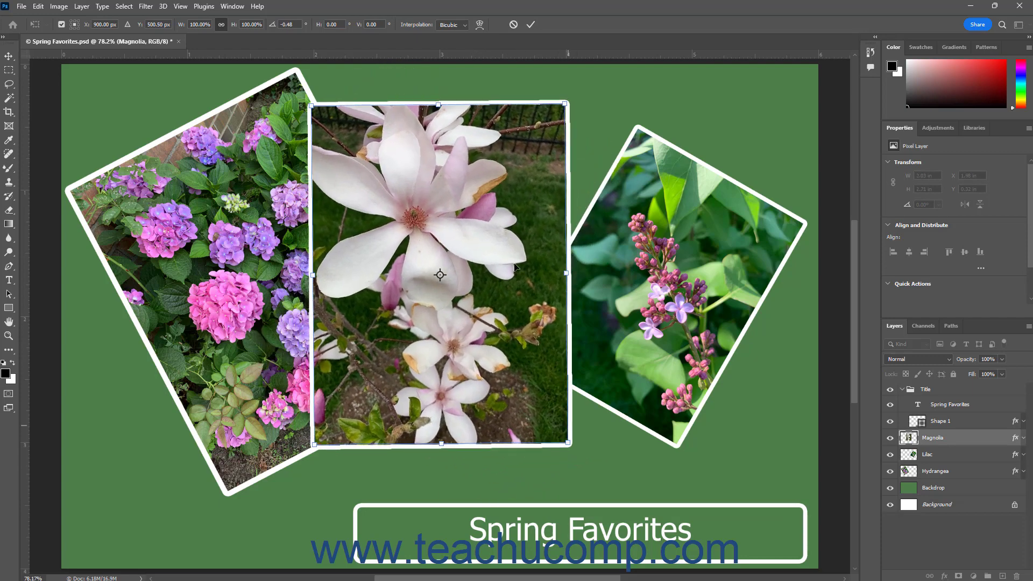
left_click(530, 24)
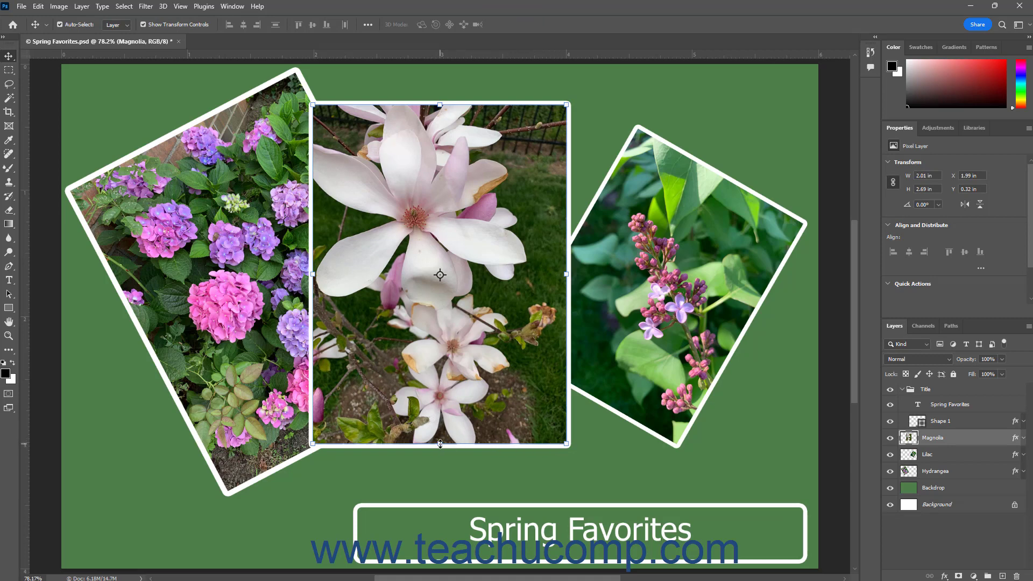
Try to skew the Magnolia photo horizontally by about 24.8° from its bottom edge, and cancel the transform.
key("ctrl")
left_click_drag(441, 443, 596, 443)
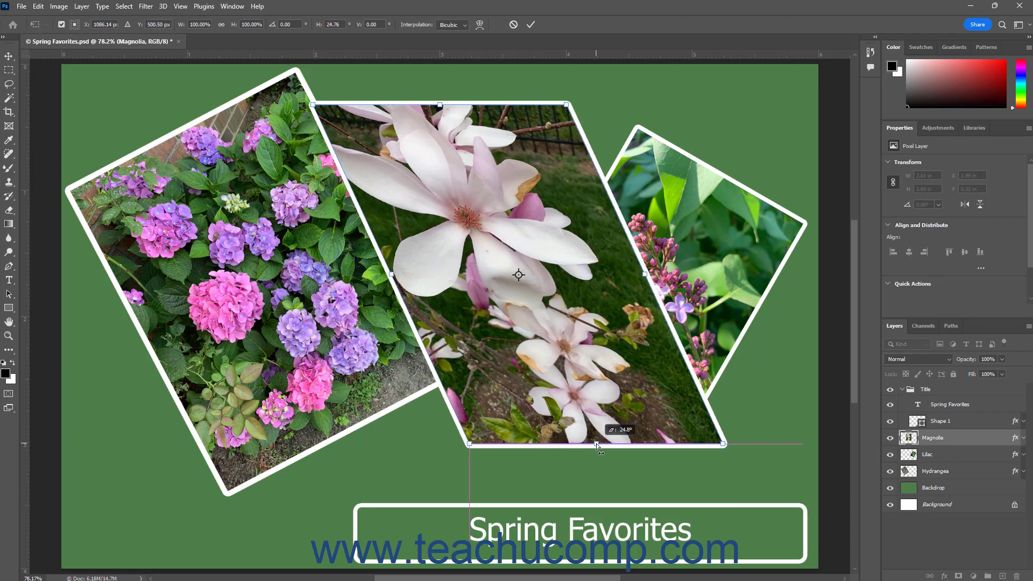
left_click_drag(596, 444, 597, 443)
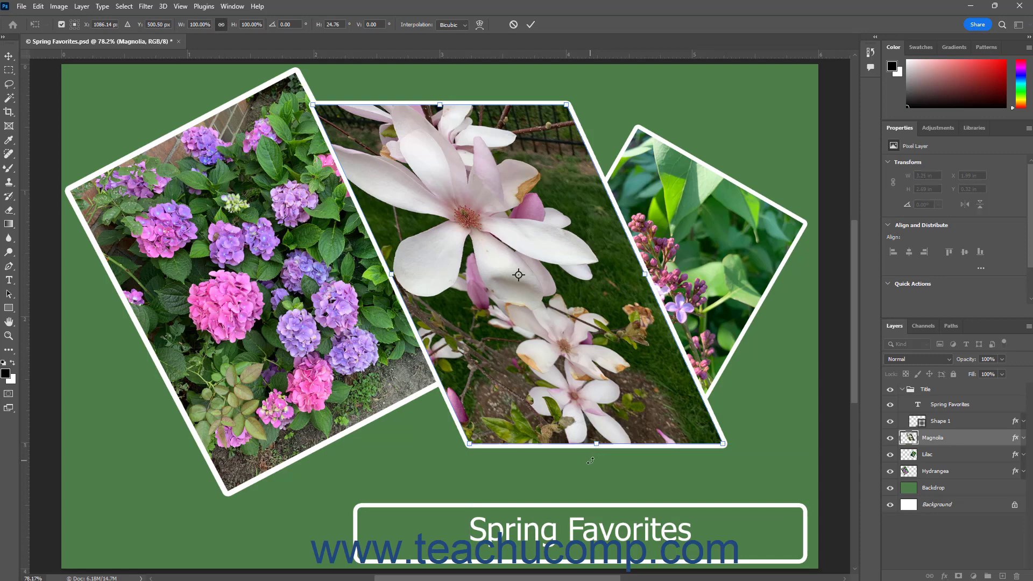
left_click(513, 24)
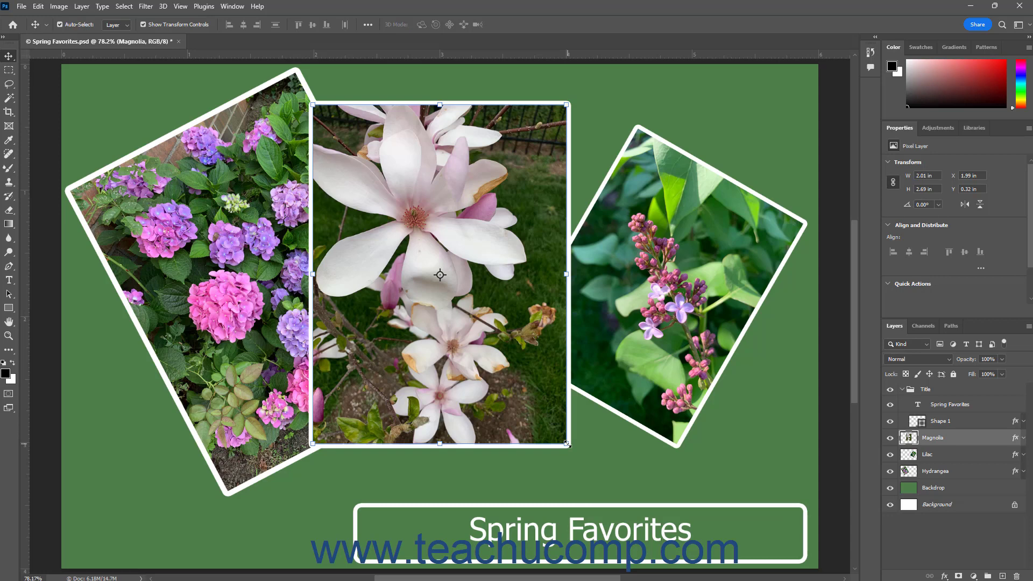
Try to scale the Magnolia photo to about 112%, then unevenly to about 69% width and 60% height, and cancel.
left_click_drag(567, 444, 597, 484)
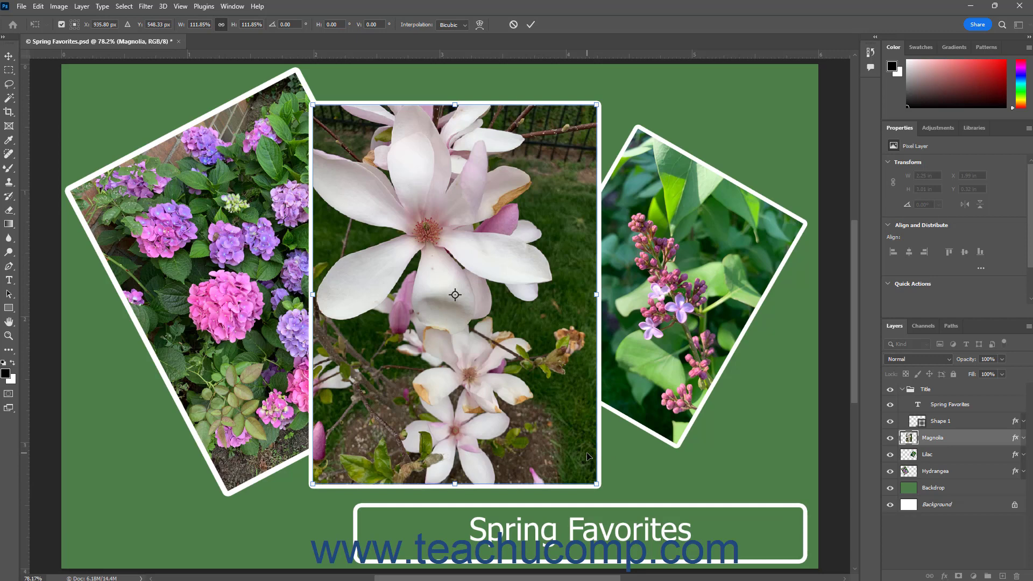
left_click(221, 26)
left_click_drag(596, 483, 487, 309)
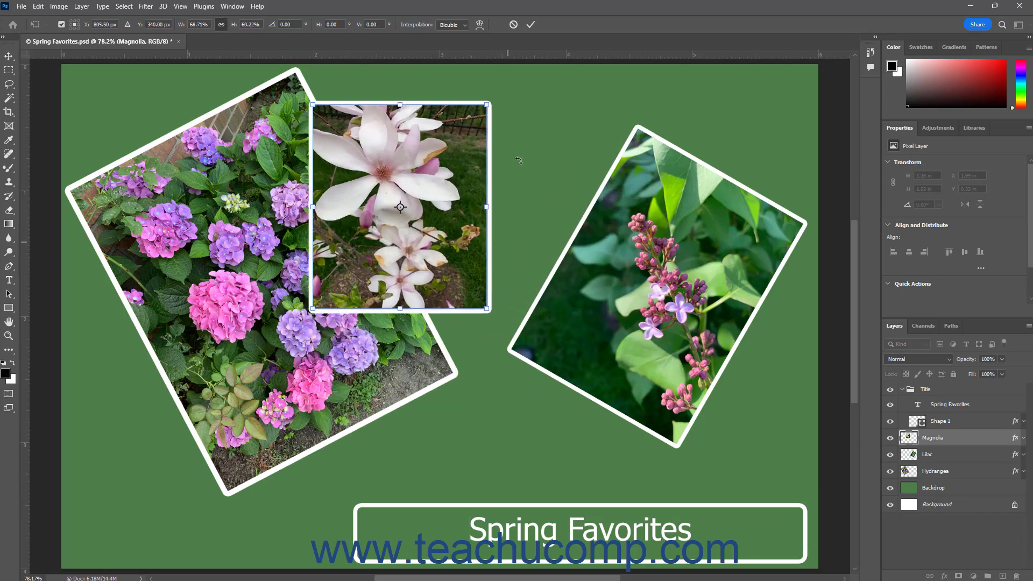
left_click(513, 24)
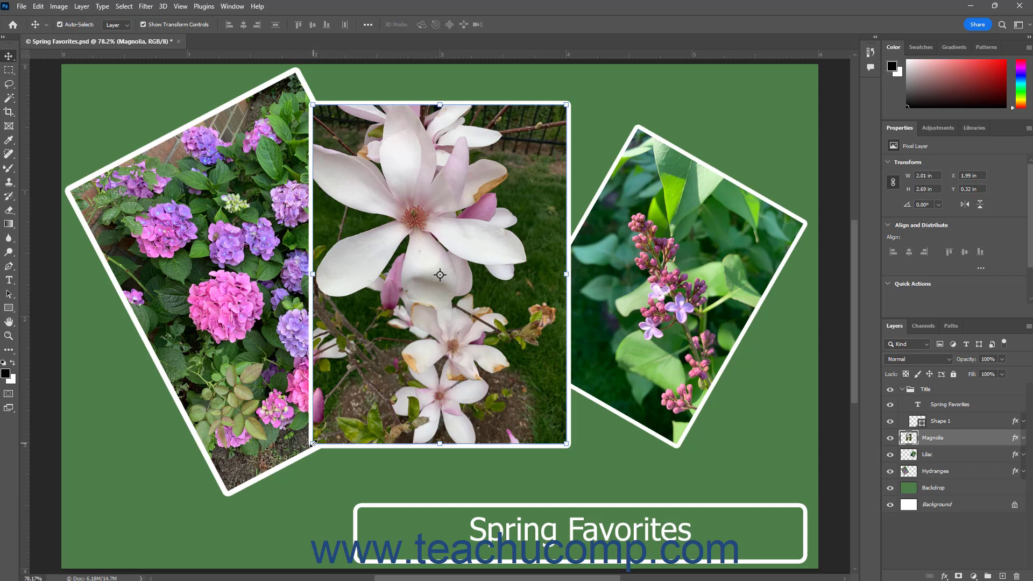
Try to distort the Magnolia photo by moving its lower-left corner outward and inward, and cancel the transform.
key("ctrl")
left_click(314, 445)
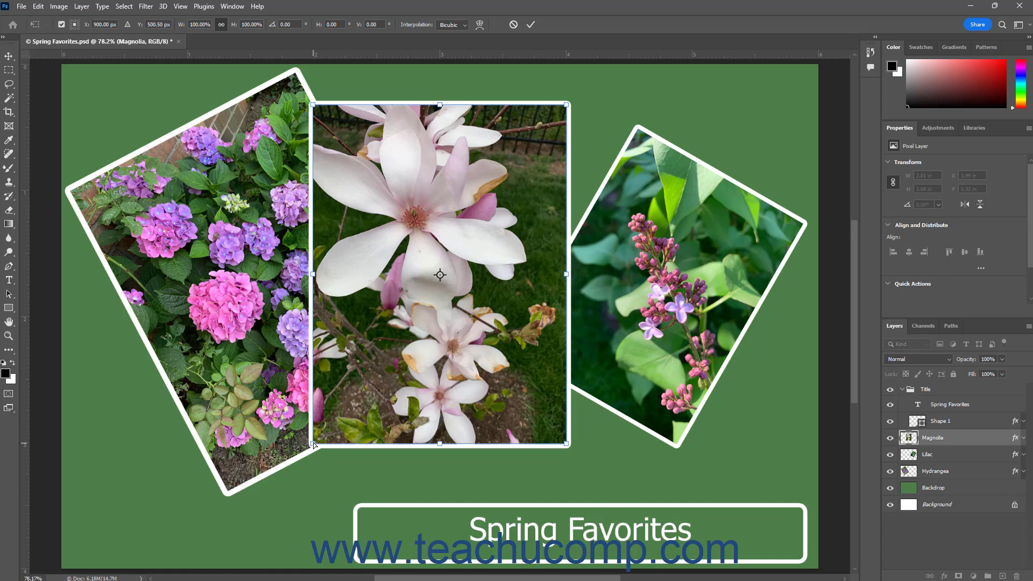
left_click_drag(314, 445, 273, 458)
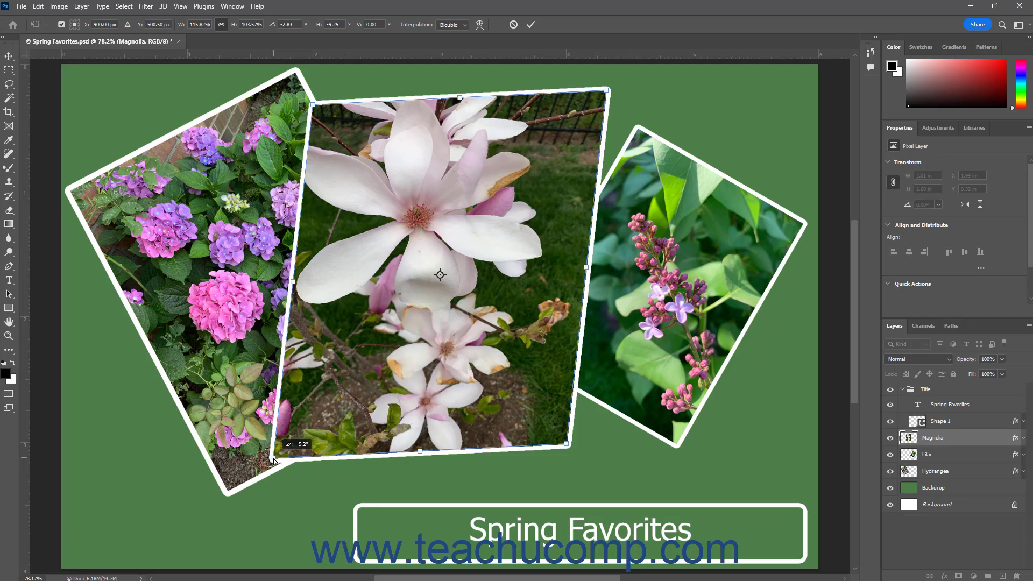
left_click_drag(274, 458, 326, 421)
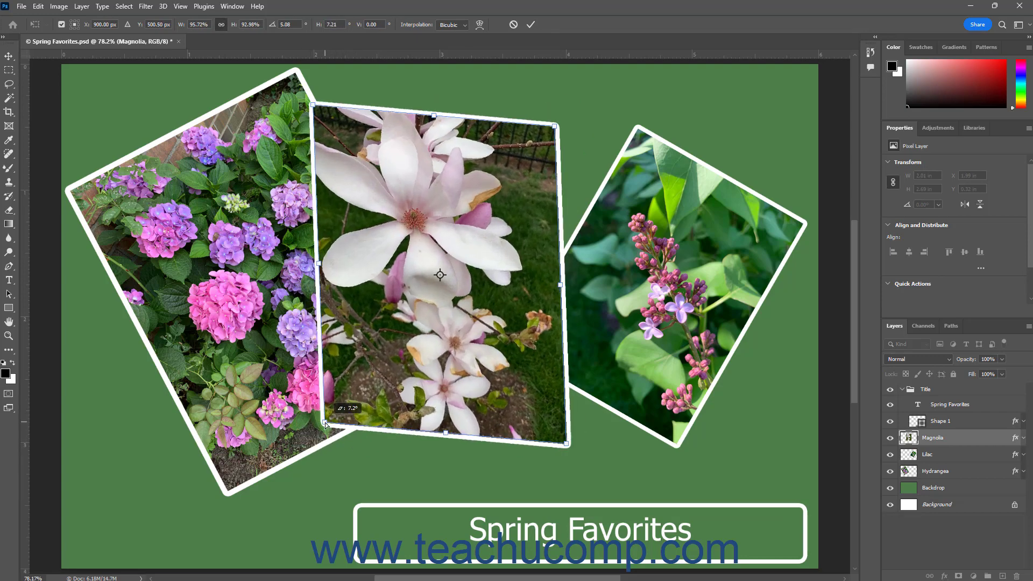
left_click(516, 25)
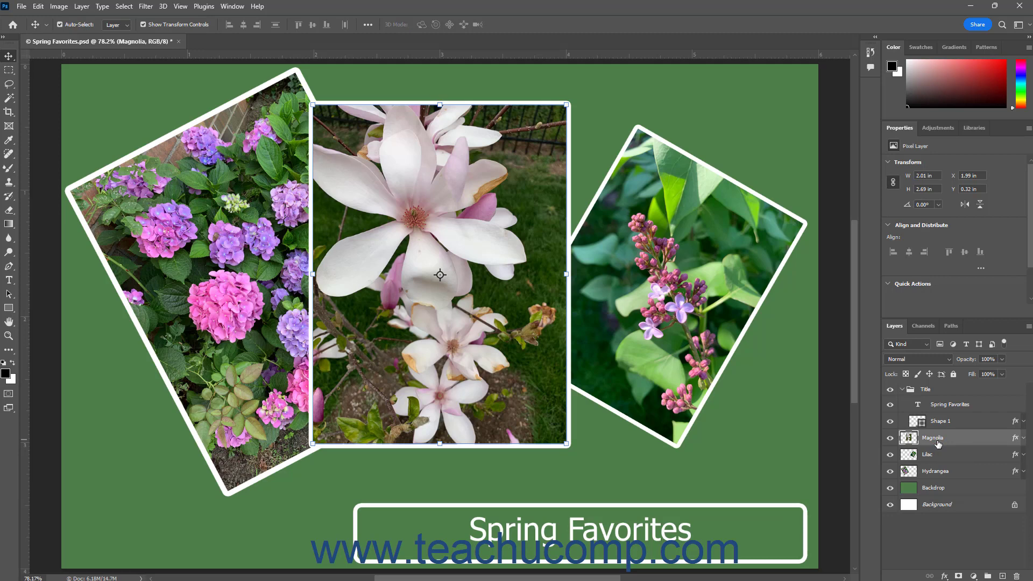
Add the non-adjacent Hydrangea and Backdrop layers to the Magnolia selection, and replace it with only the Lilac layer.
left_click(941, 469, "ctrl")
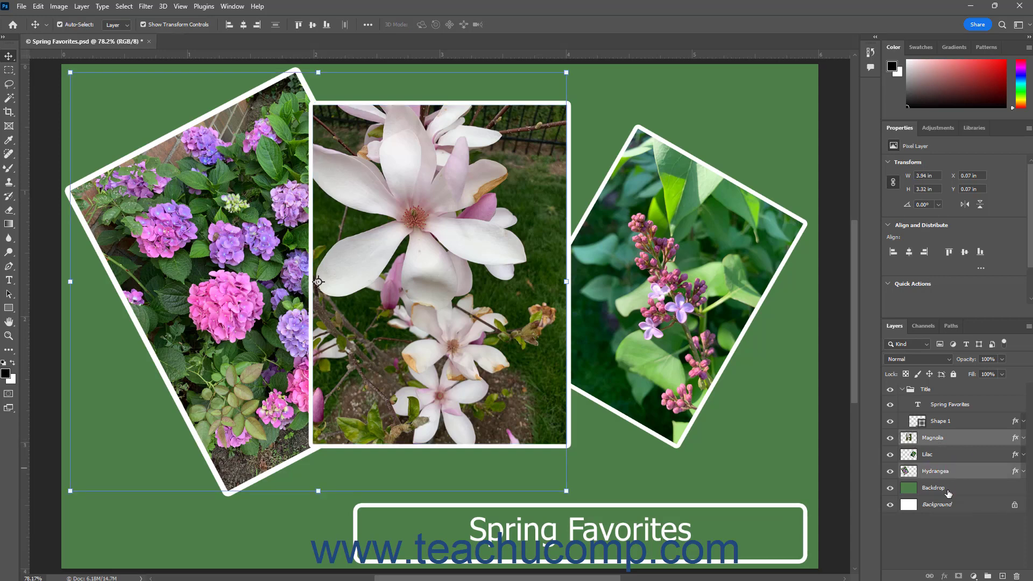
left_click(948, 488, "ctrl")
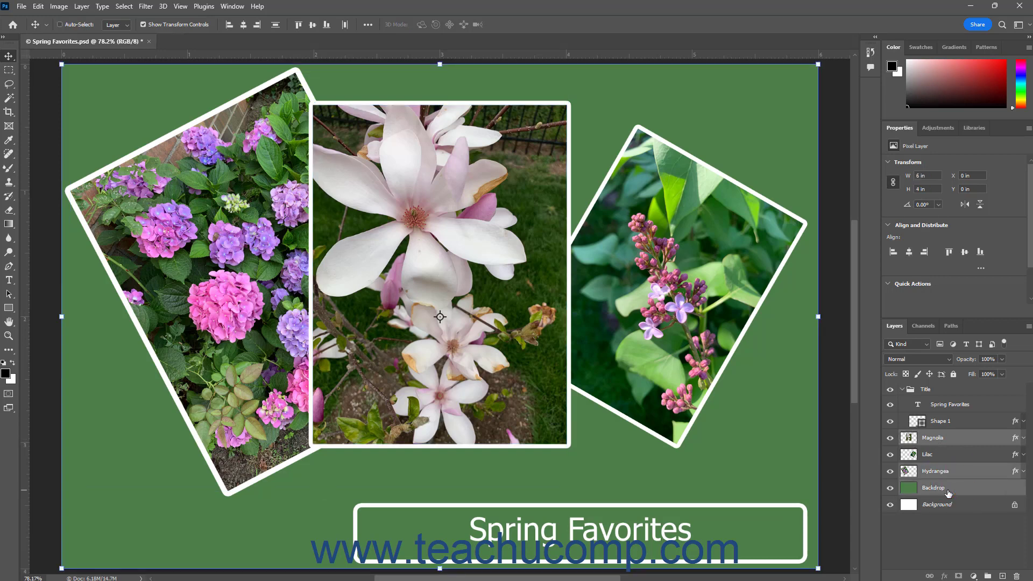
left_click(949, 457)
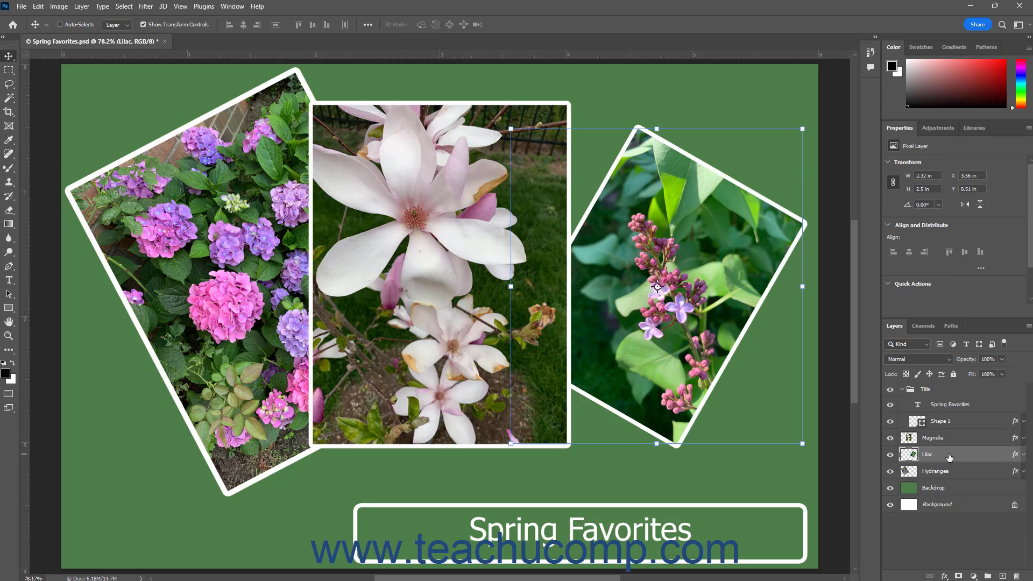
Select the Magnolia, Lilac and Hydrangea layers together and align their vertical centers to the canvas.
left_click(949, 439)
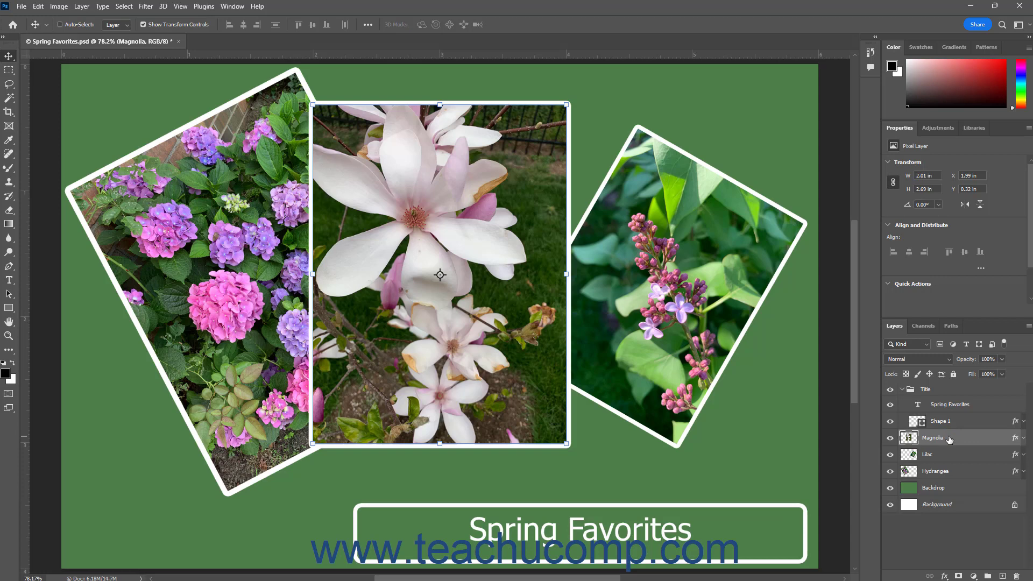
left_click(946, 476, "shift")
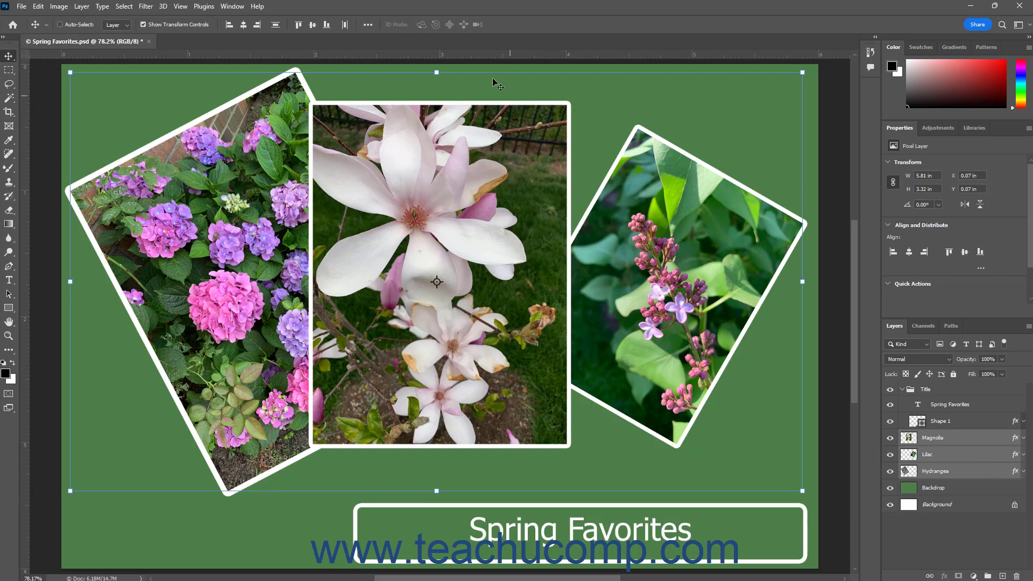
left_click(368, 27)
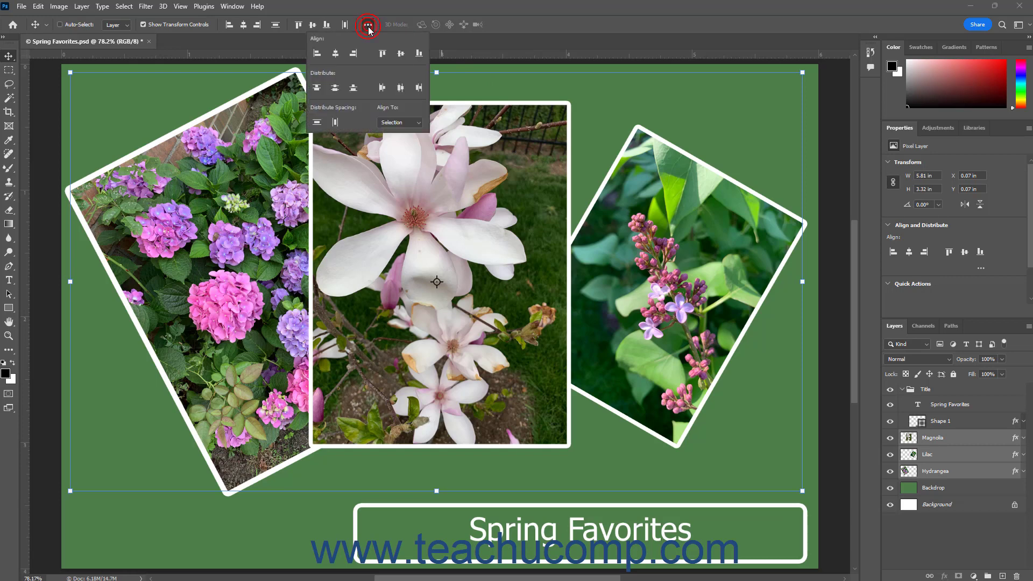
left_click(418, 123)
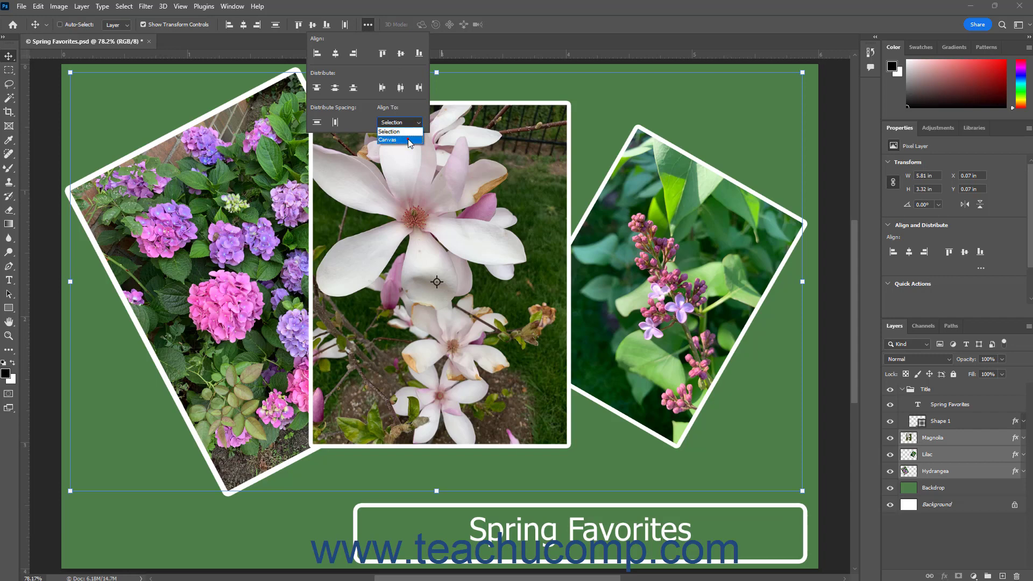
left_click(410, 142)
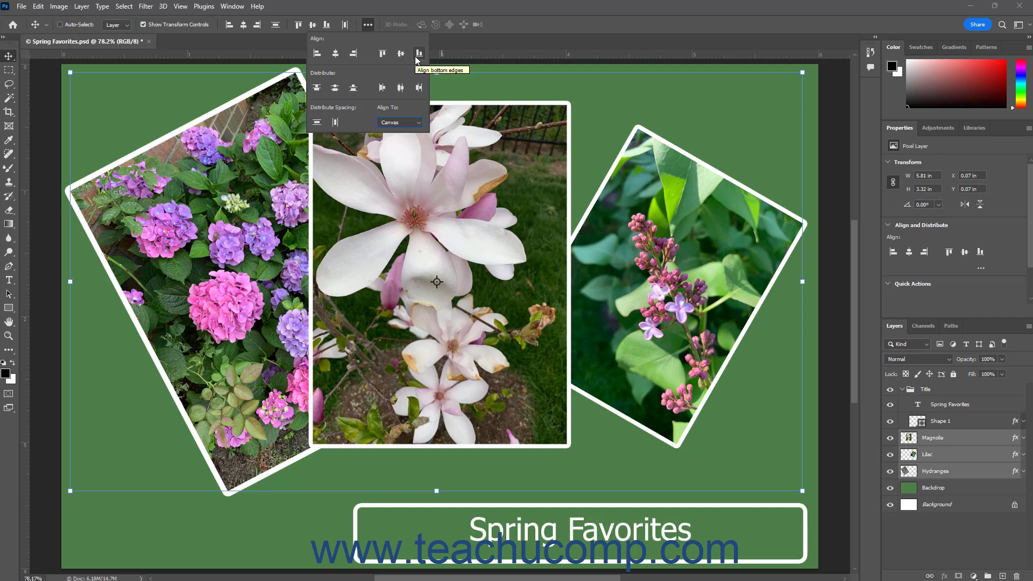
left_click(498, 28)
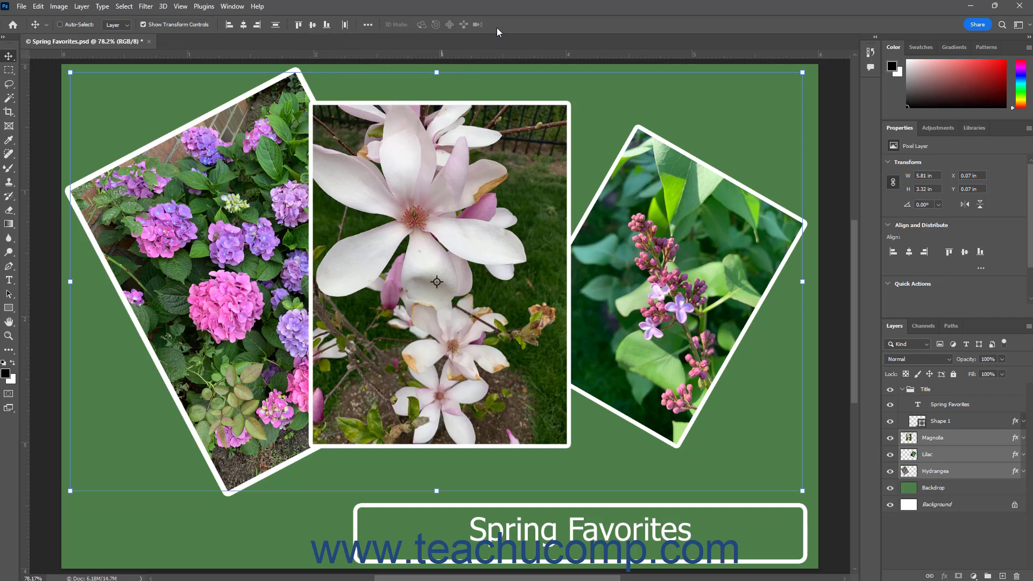
left_click(313, 25)
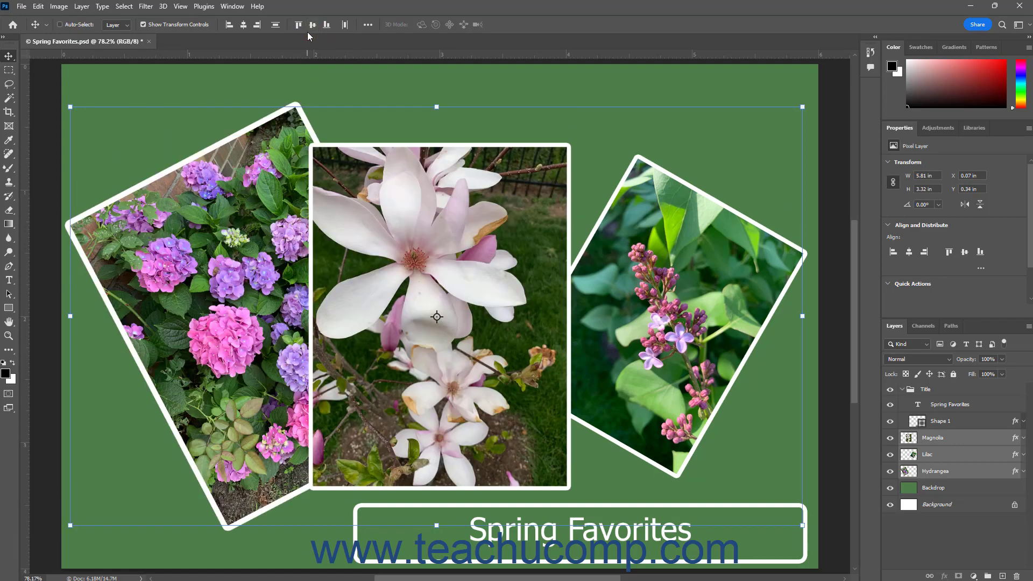
Distribute the three selected photo layers by horizontal centers and with even vertical spacing relative to the canvas.
left_click(368, 24)
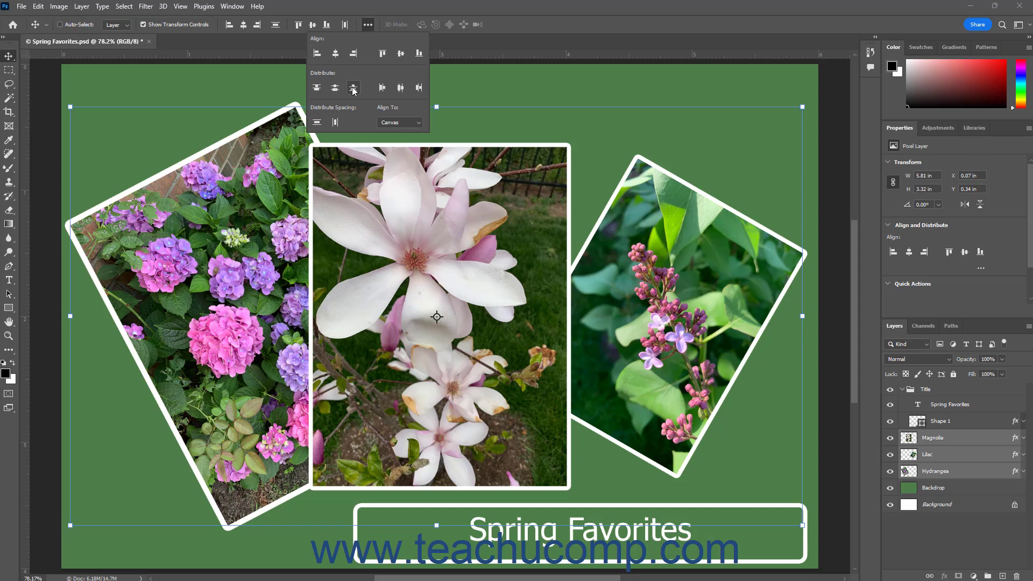
left_click(401, 88)
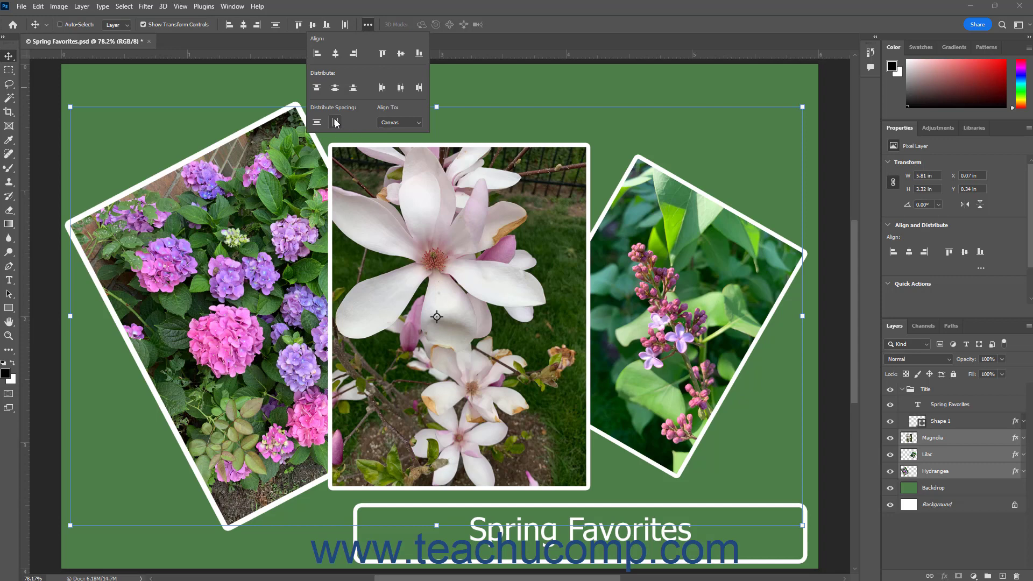
left_click(318, 122)
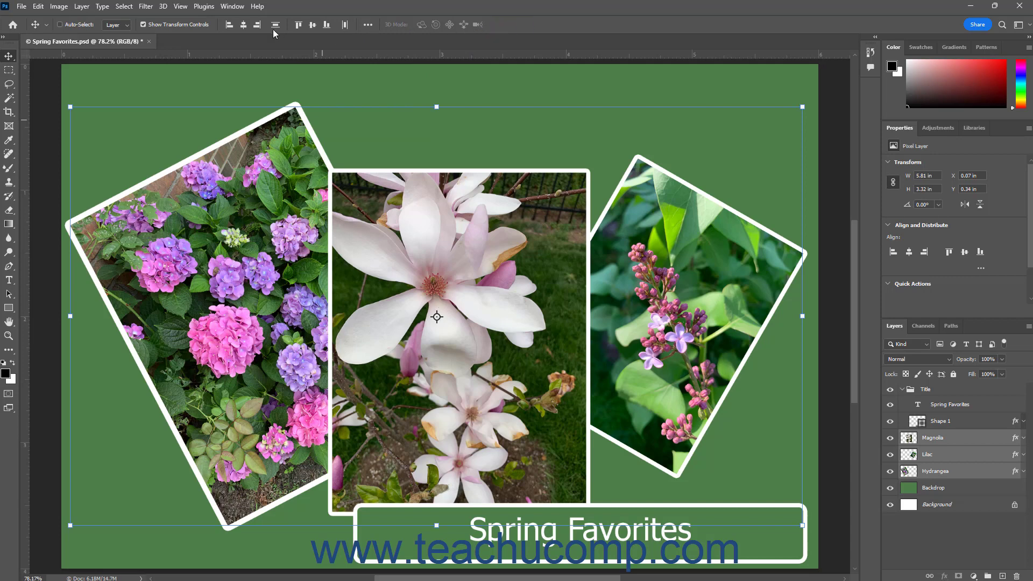
left_click(368, 25)
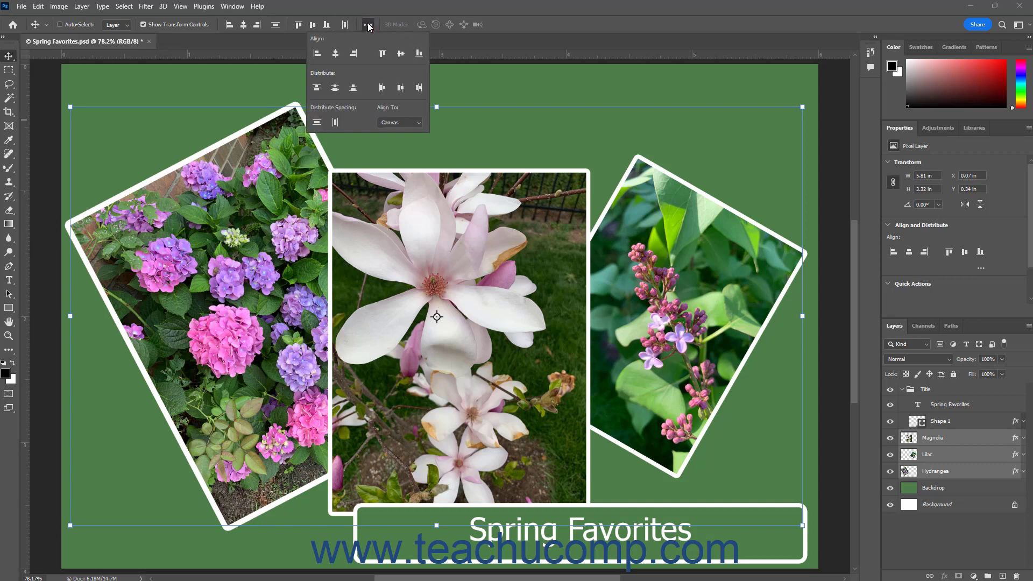
left_click(368, 25)
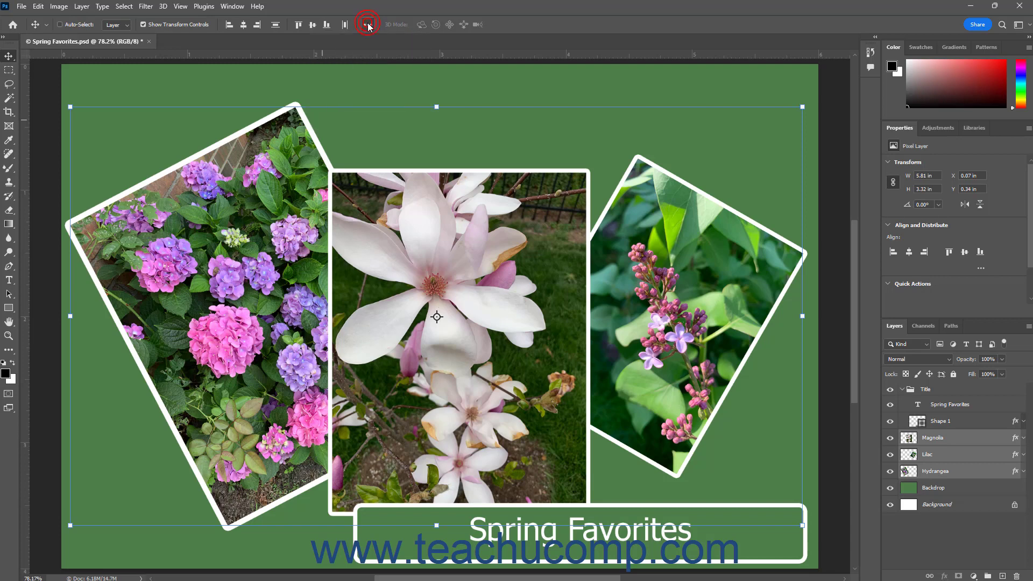